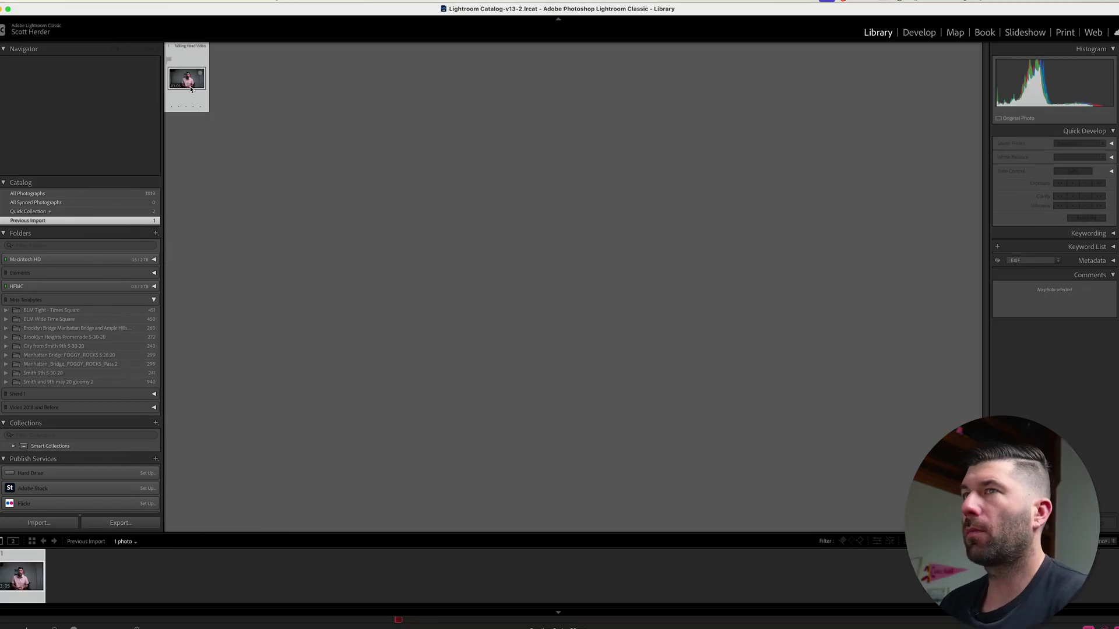
# Select the talking-head video in Previous Import and try opening it in Develop.
pyautogui.click(190, 88)
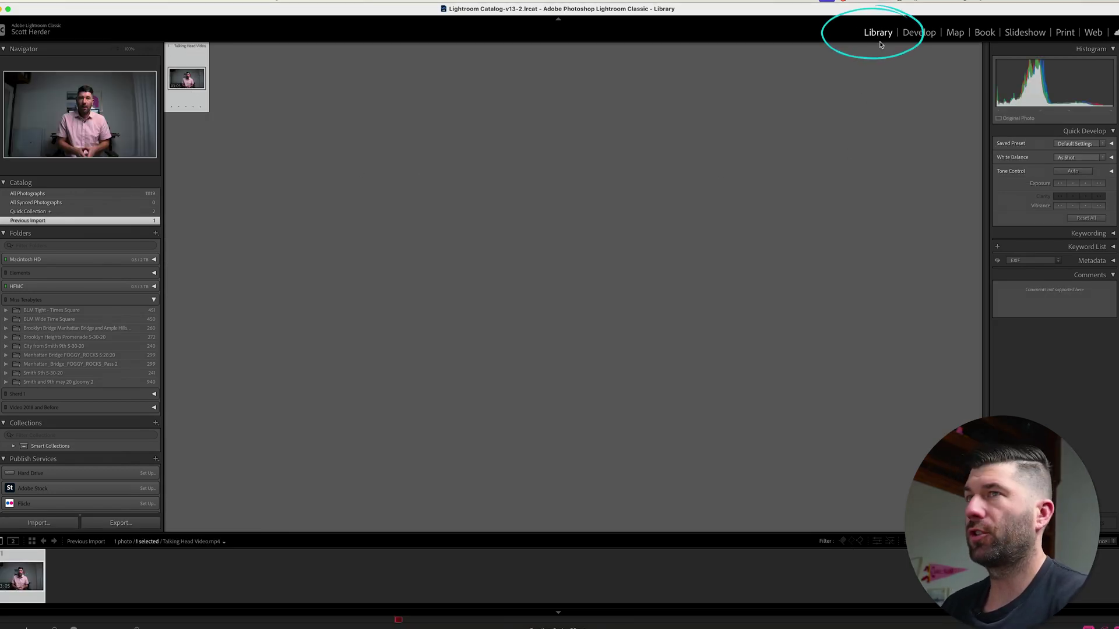
pyautogui.click(918, 35)
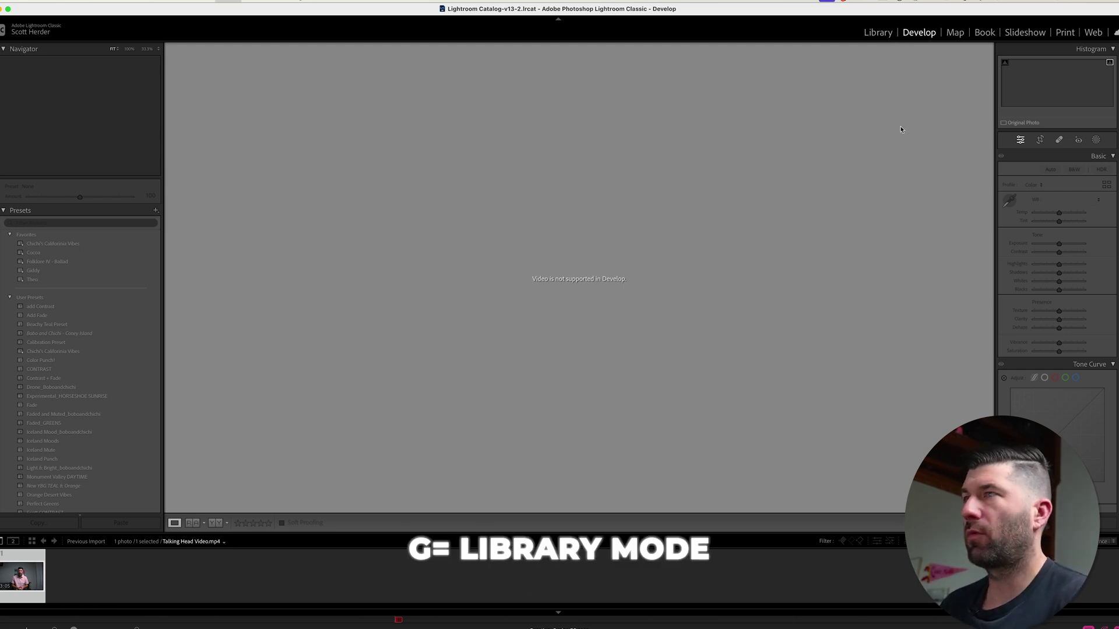
# Play the video full-size in Loupe and set its 00:43 frame as the poster frame.
pyautogui.press('g')
pyautogui.press('space')
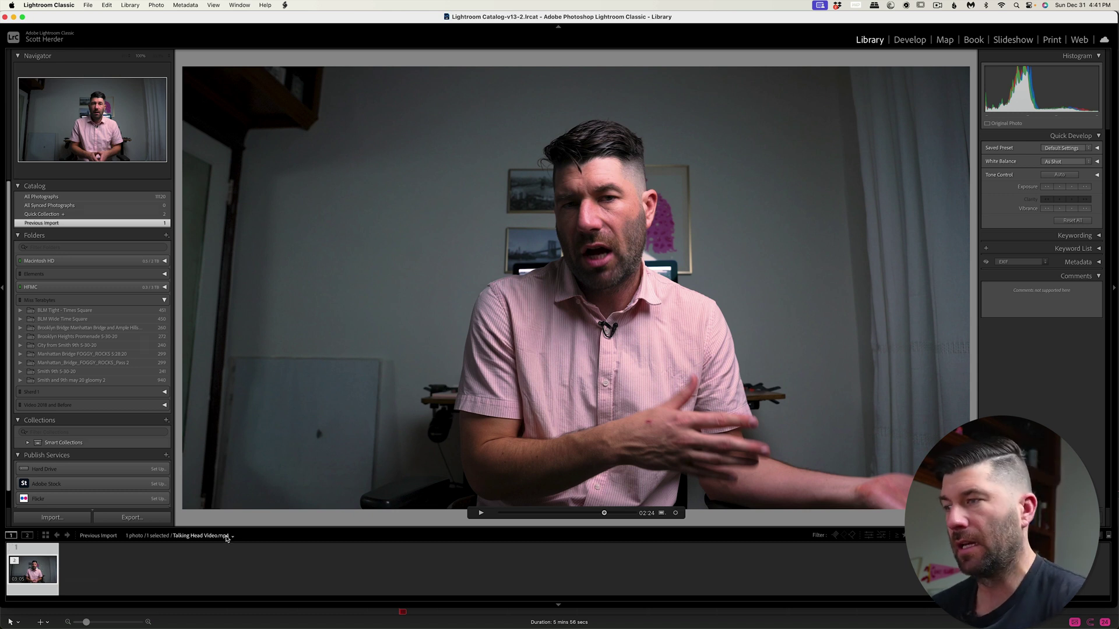
pyautogui.moveTo(574, 516); pyautogui.dragTo(531, 514)
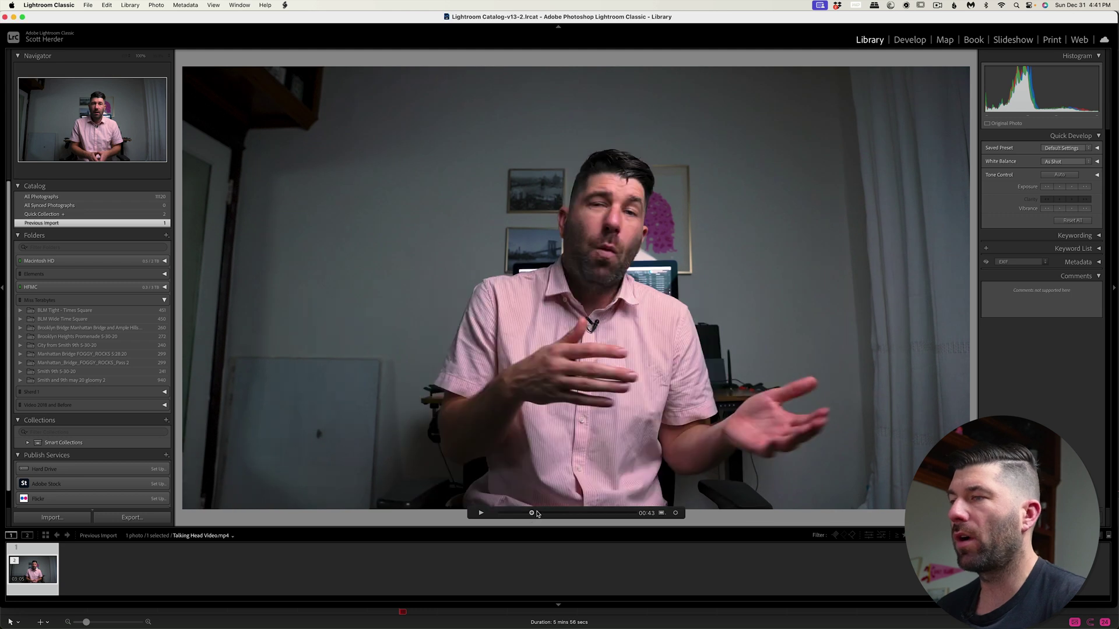
pyautogui.click(675, 513)
pyautogui.click(673, 534)
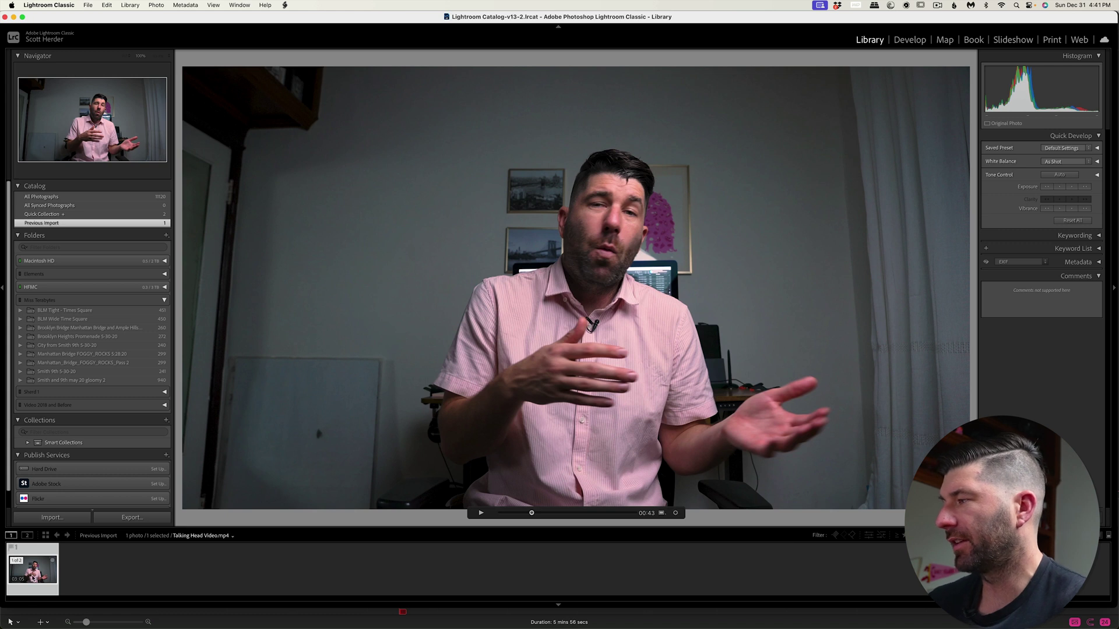
# Capture the video's 00:24 frame as a still image.
pyautogui.click(517, 513)
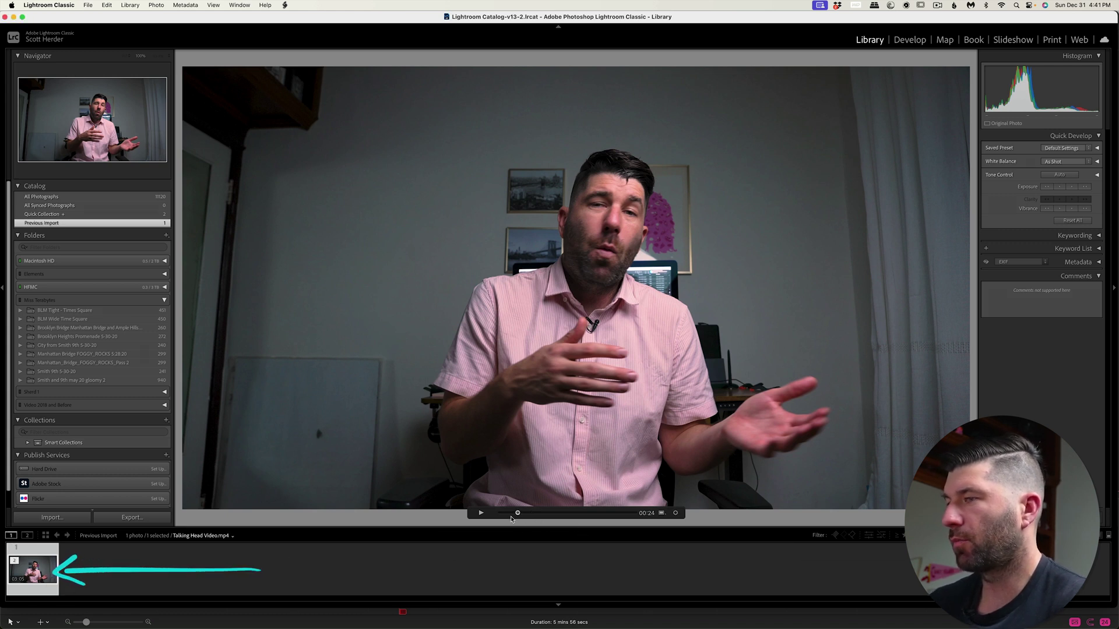
pyautogui.click(675, 513)
pyautogui.click(672, 534)
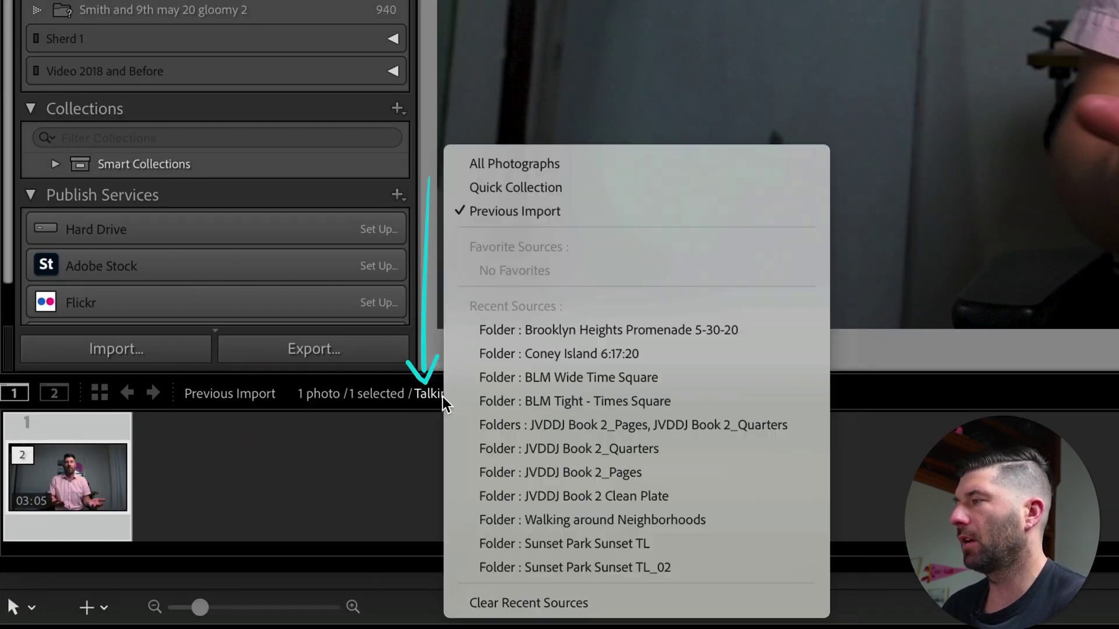
# Switch the source to All Photographs, locate the captured JPG, then open the video in Develop.
pyautogui.click(487, 163)
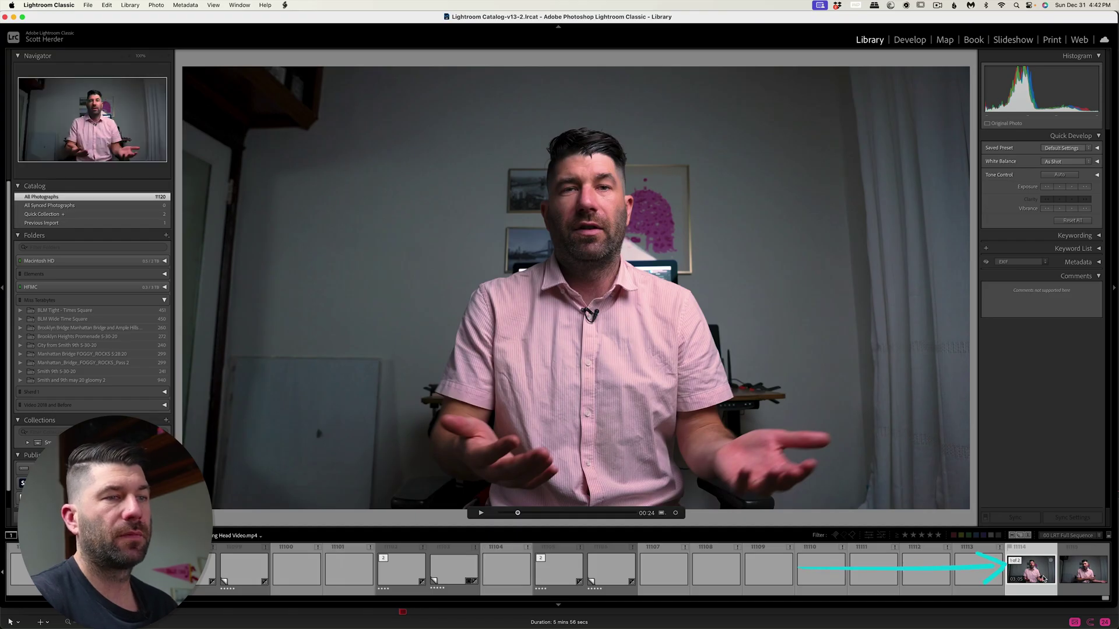
pyautogui.click(1089, 576)
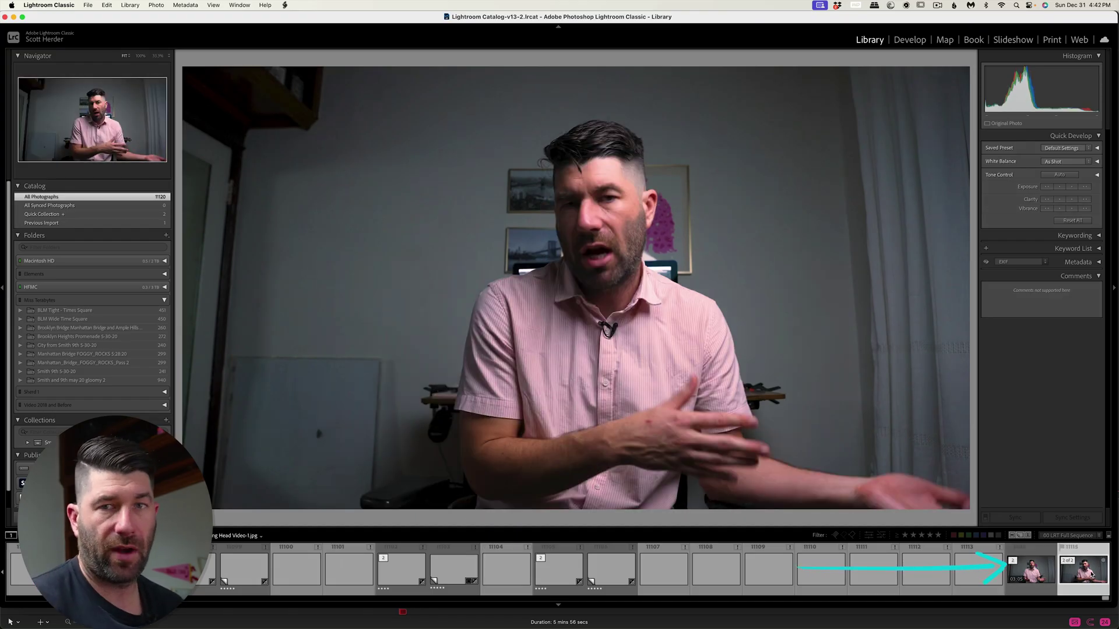
pyautogui.click(1045, 570)
pyautogui.press('d')
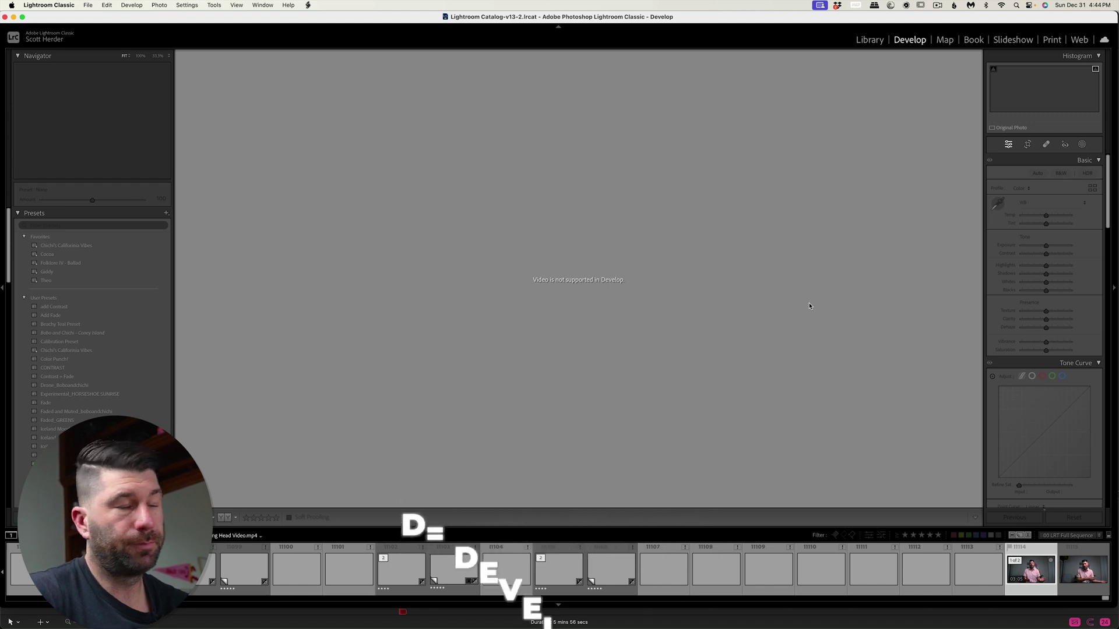
# Expand Quick Develop's Saved Preset, White Balance and Tone Control sections, then view the video in Loupe.
pyautogui.press('y')
pyautogui.press('g')
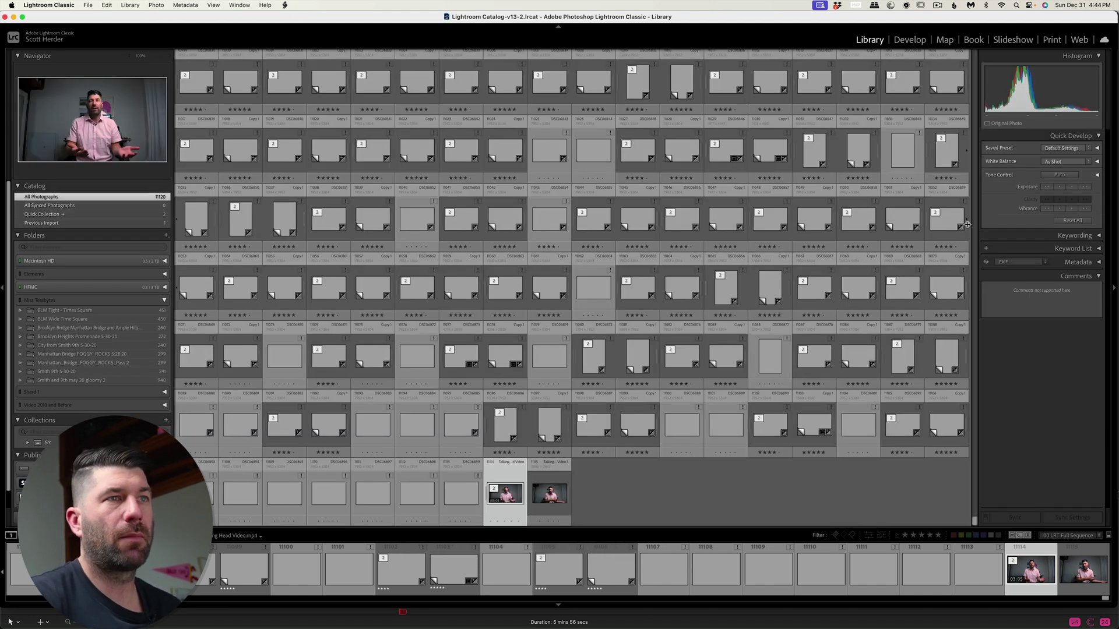
pyautogui.click(1025, 148)
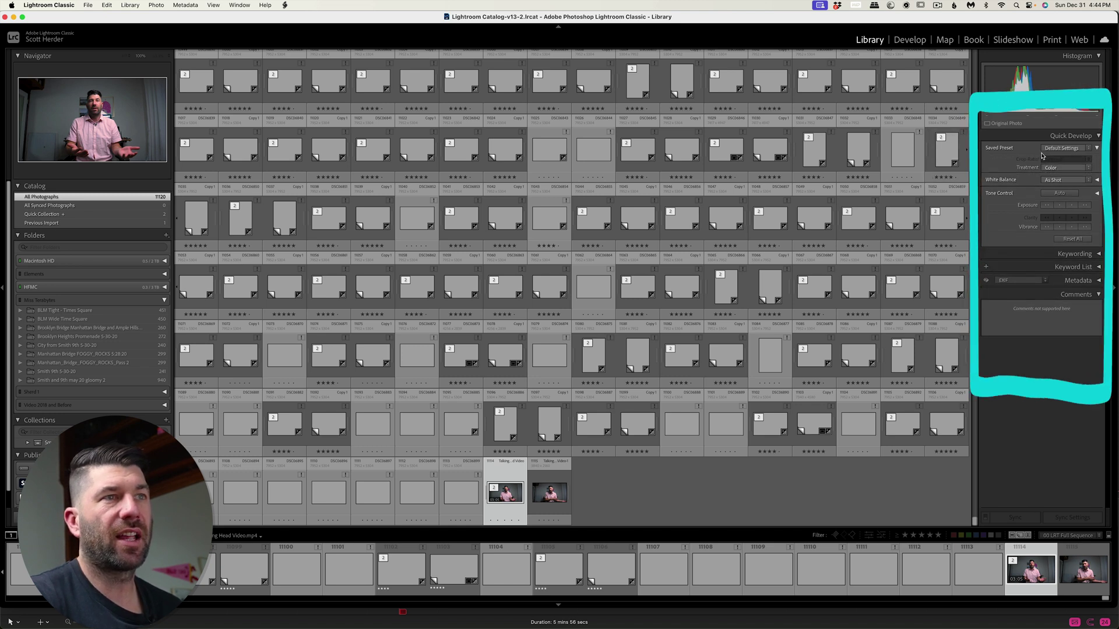
pyautogui.click(1032, 180)
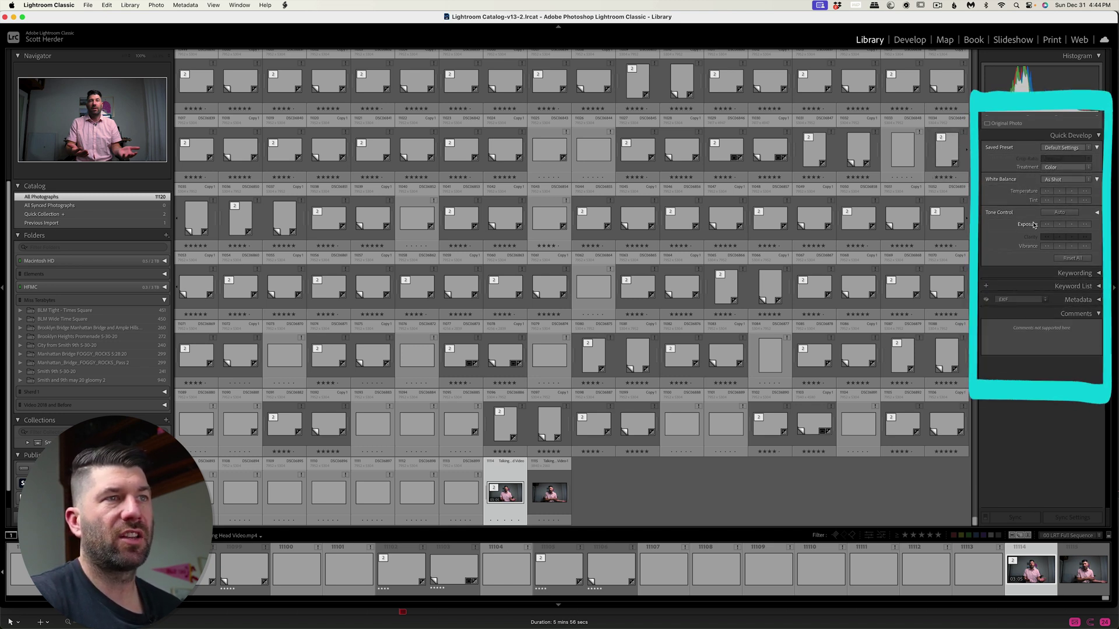
pyautogui.click(1030, 213)
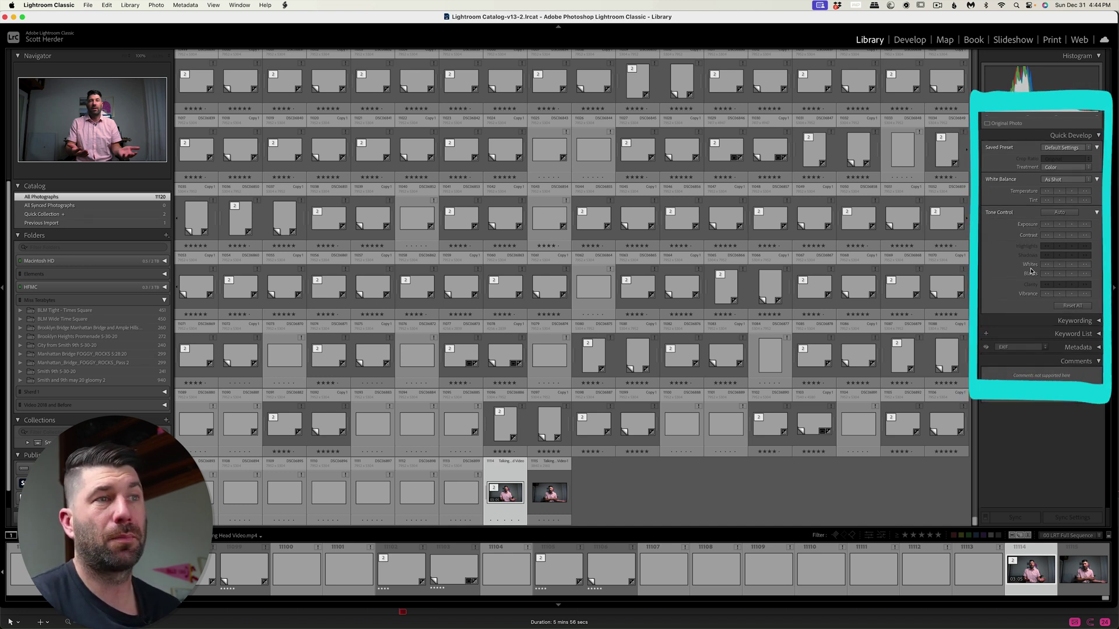
pyautogui.press('e')
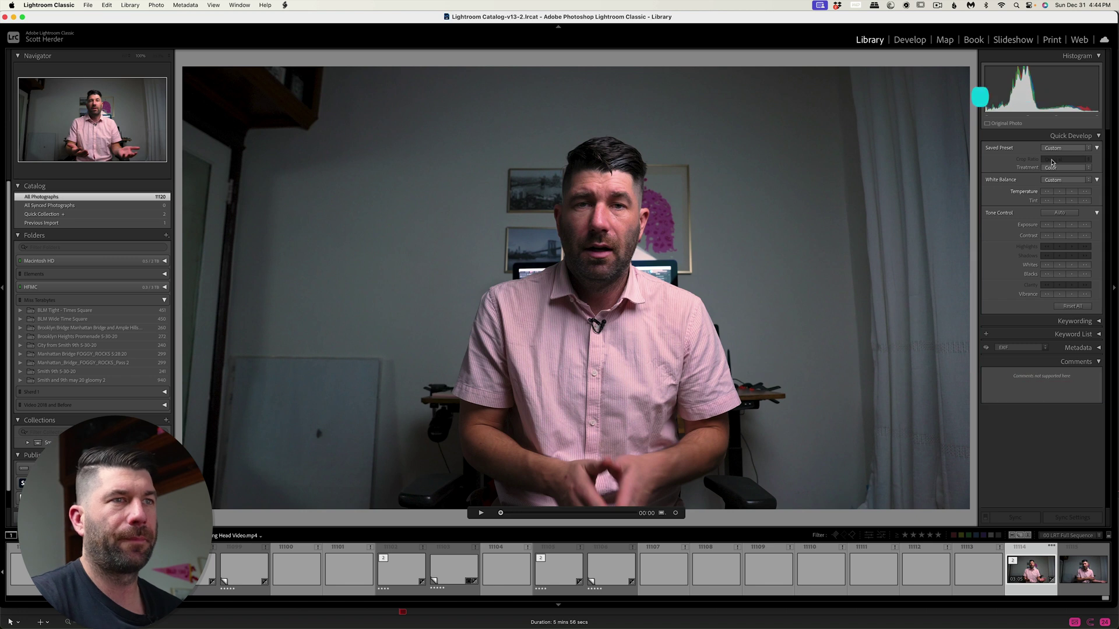
# Open the captured JPG still in Develop and adjust its exposure and blacks while checking clipping.
pyautogui.press('Right')
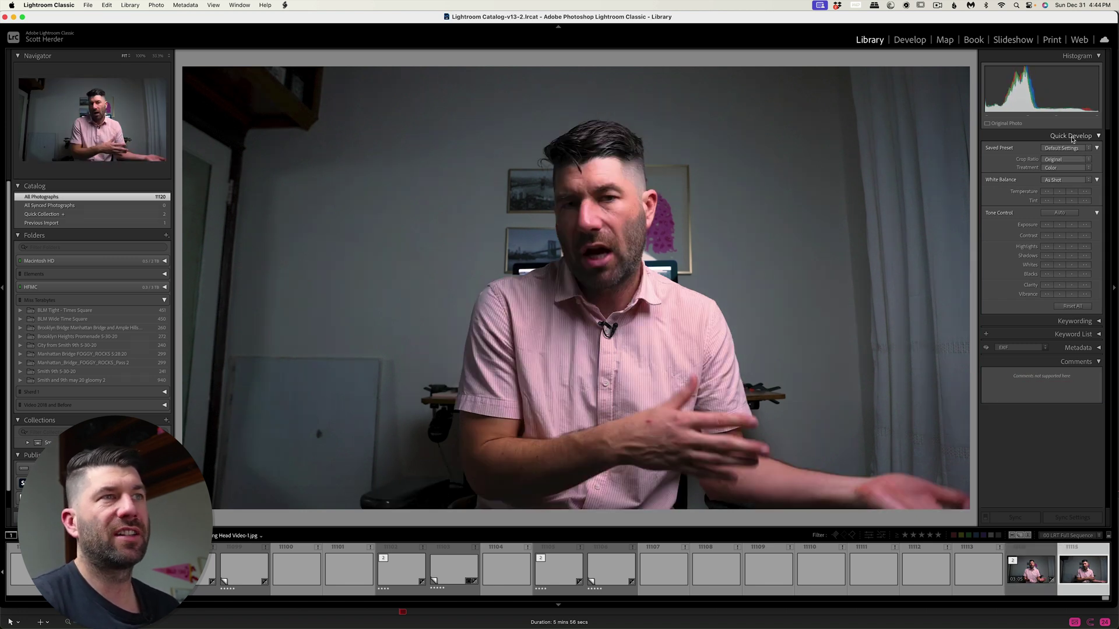
pyautogui.click(918, 42)
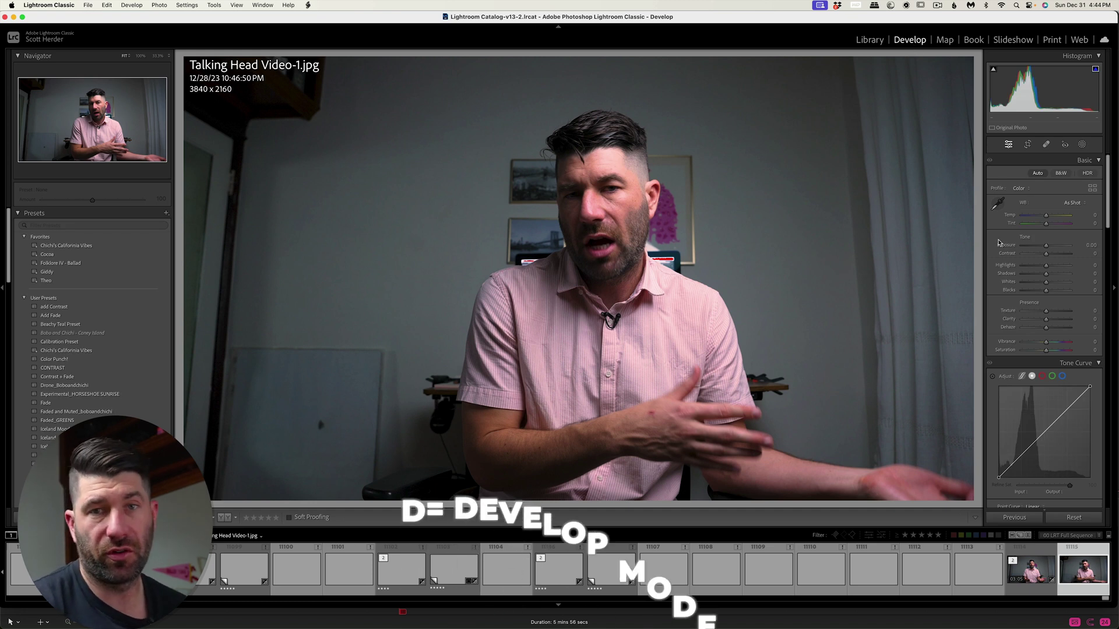
pyautogui.moveTo(1045, 252); pyautogui.dragTo(1046, 251)
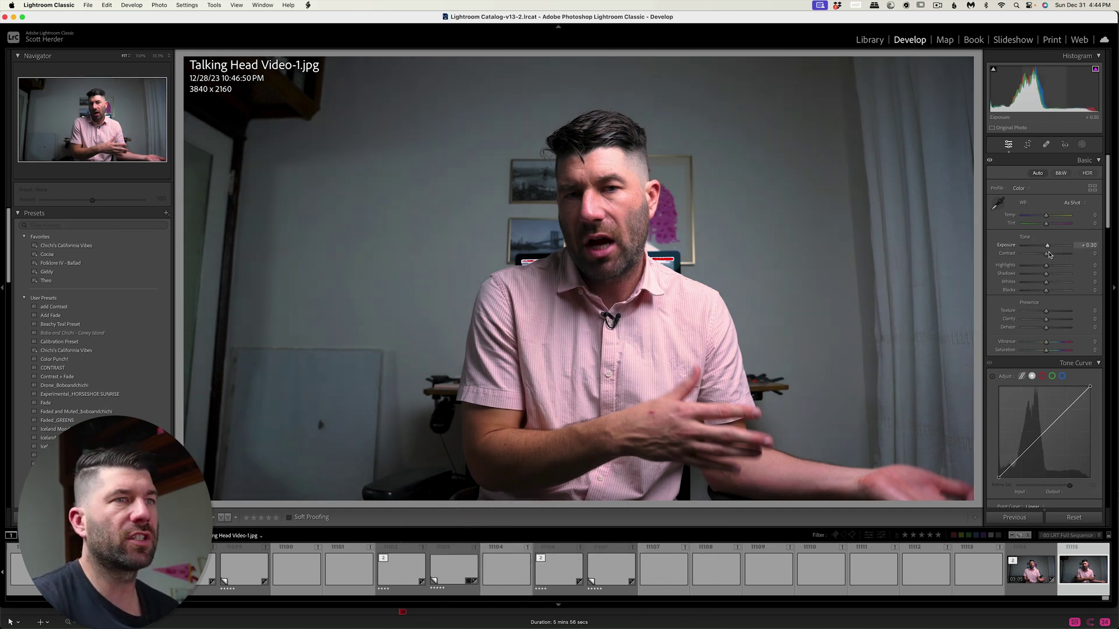
pyautogui.hotkey('ctrl', 'z')
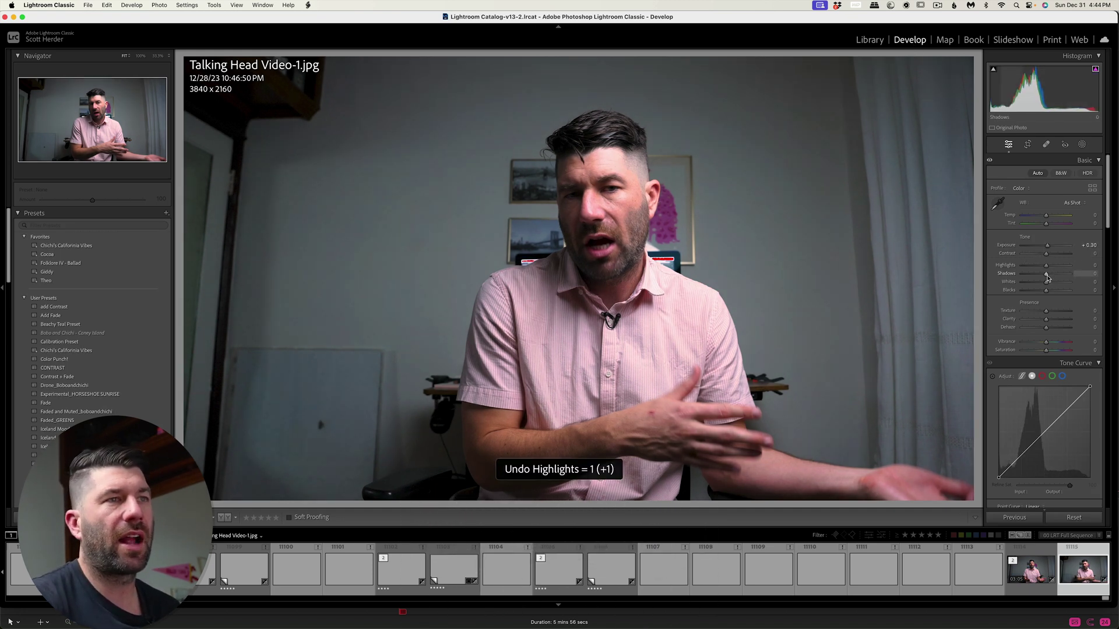
pyautogui.moveTo(1046, 282); pyautogui.dragTo(1043, 290)
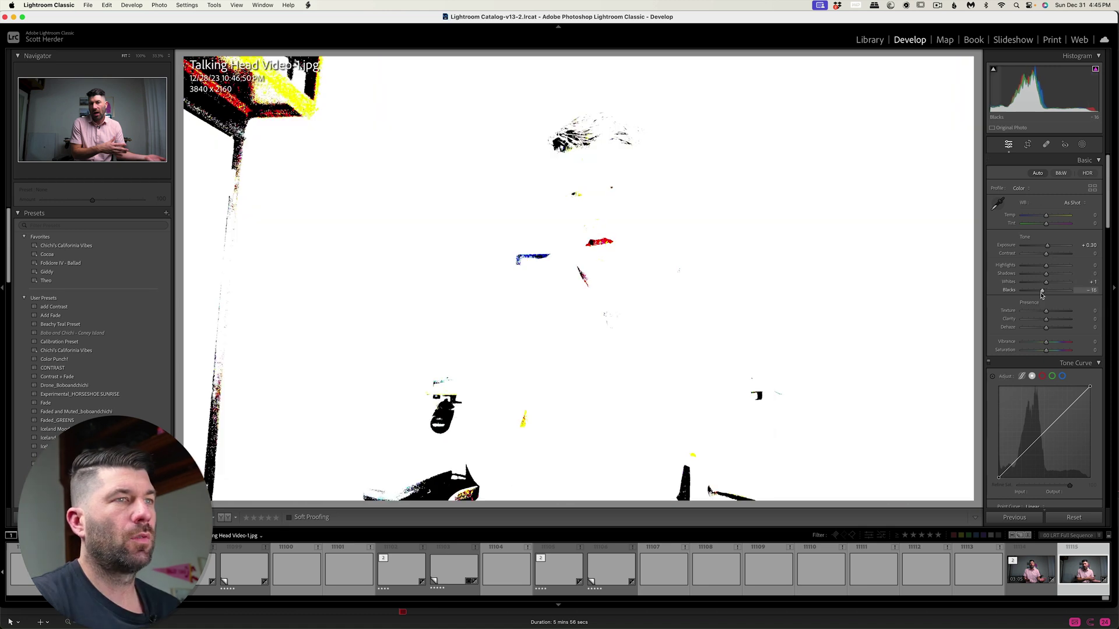
# Add the video to the still's selection and bring up the Sync Settings options.
pyautogui.scroll(-5, 1048, 349)
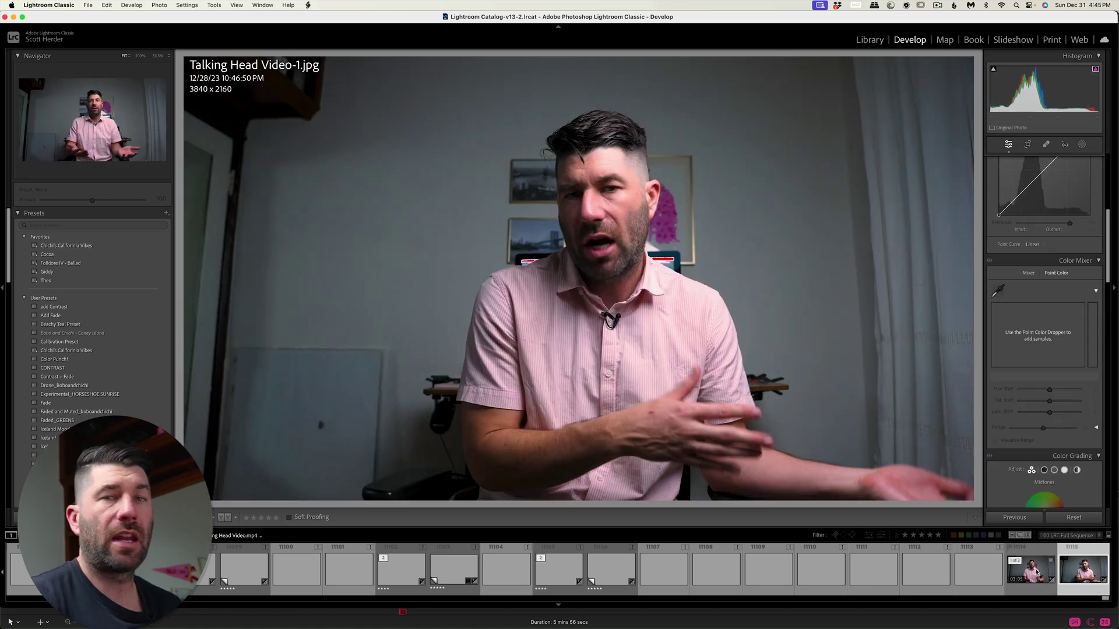
pyautogui.keyDown('shift'); pyautogui.click(1037, 573); pyautogui.keyUp('shift')
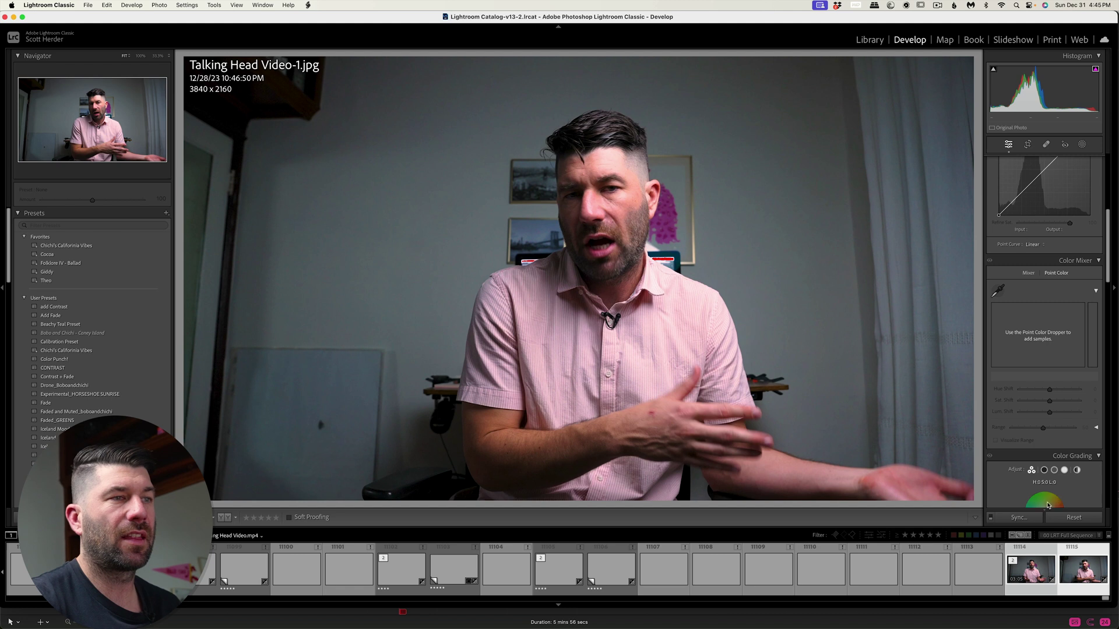
pyautogui.click(1019, 518)
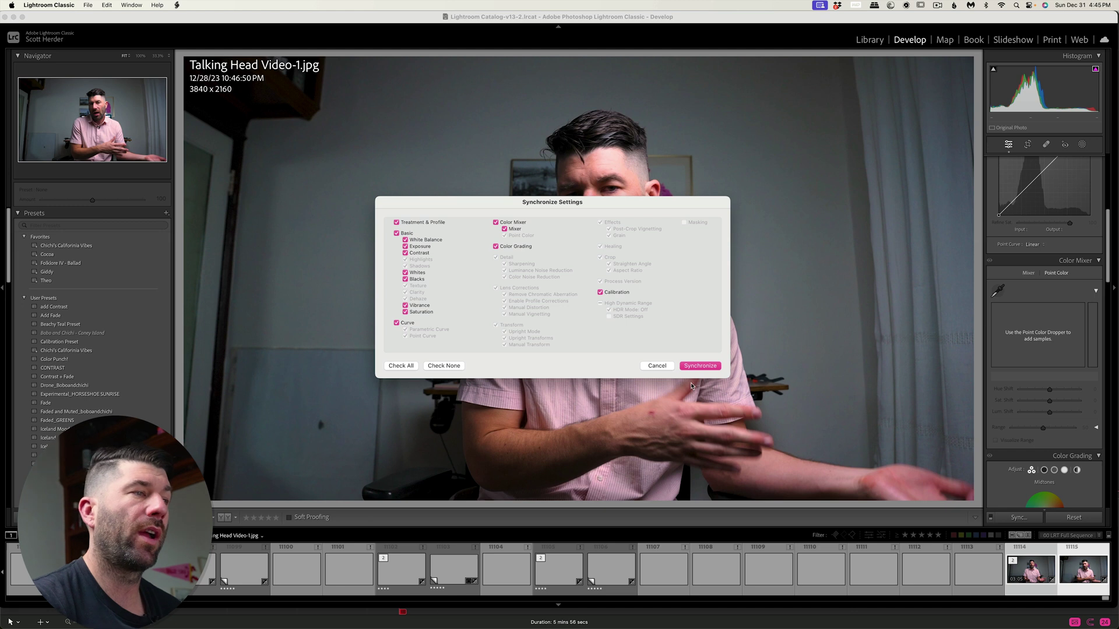
pyautogui.click(664, 367)
pyautogui.scroll(-1, 1053, 368)
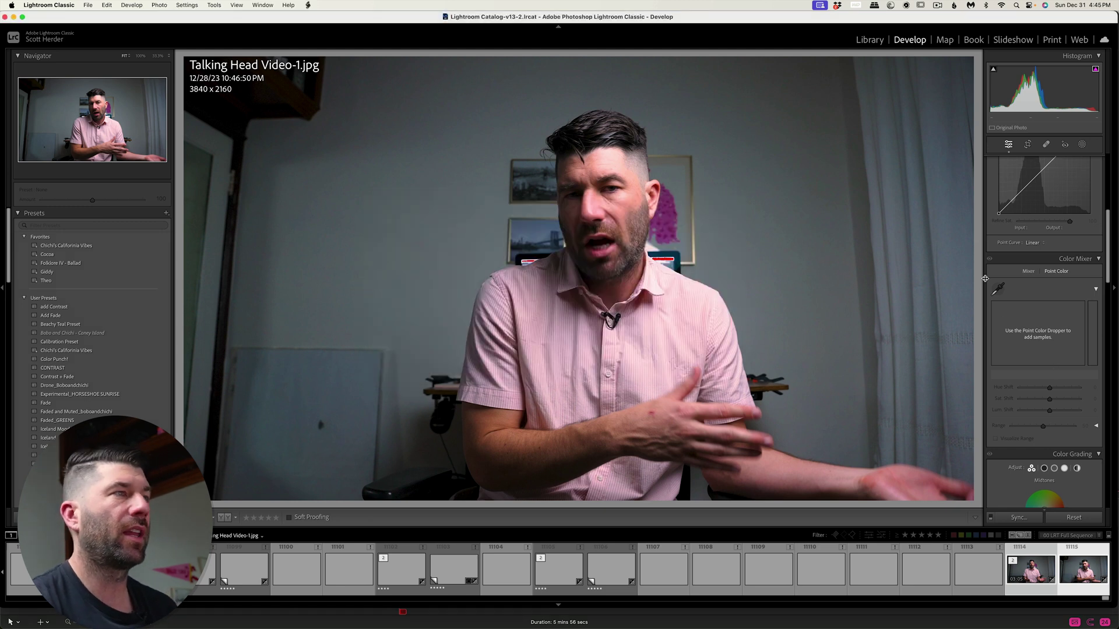
# Sample the wall flowers' magenta with Point Color and shift and desaturate it.
pyautogui.click(638, 205)
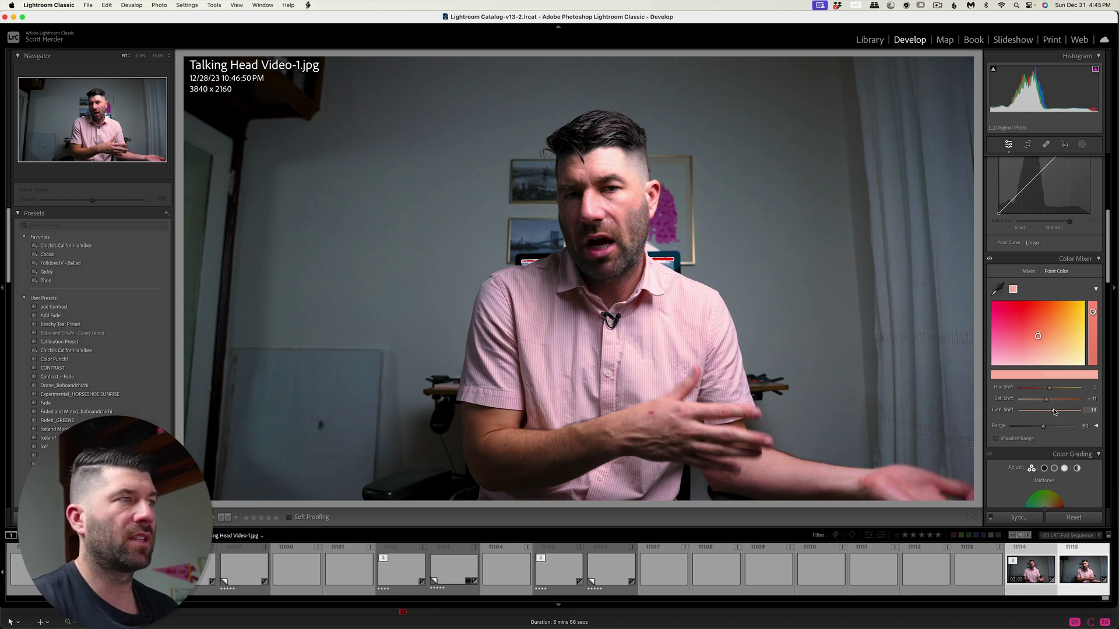
pyautogui.scroll(2, 1049, 408)
pyautogui.scroll(1, 1031, 402)
pyautogui.scroll(2, 1014, 394)
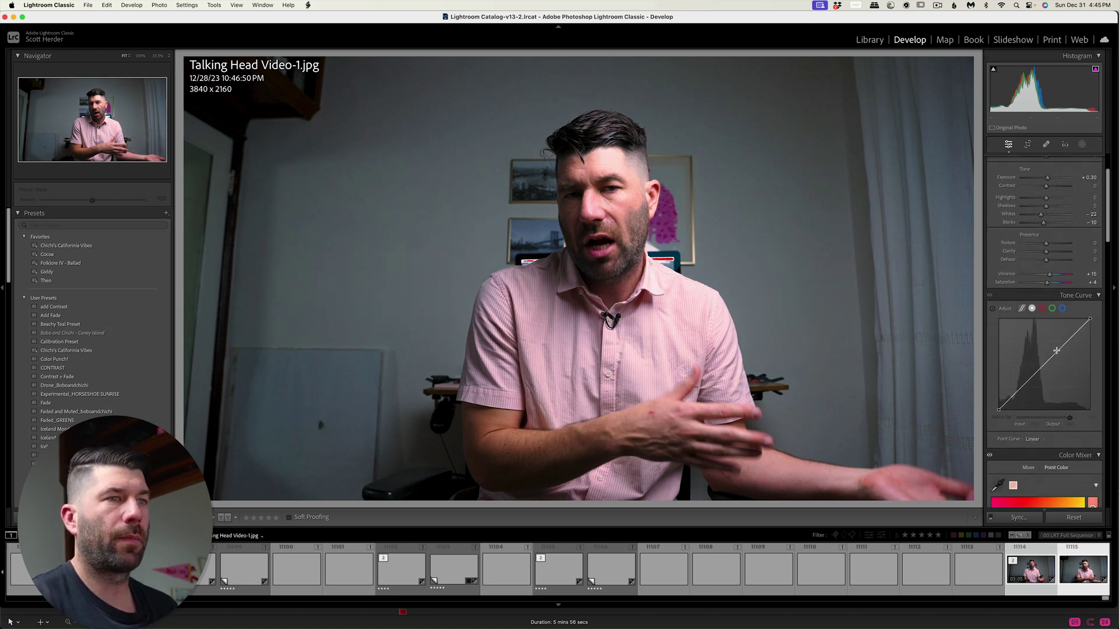
pyautogui.scroll(2, 999, 387)
pyautogui.scroll(1, 995, 389)
pyautogui.scroll(1, 993, 390)
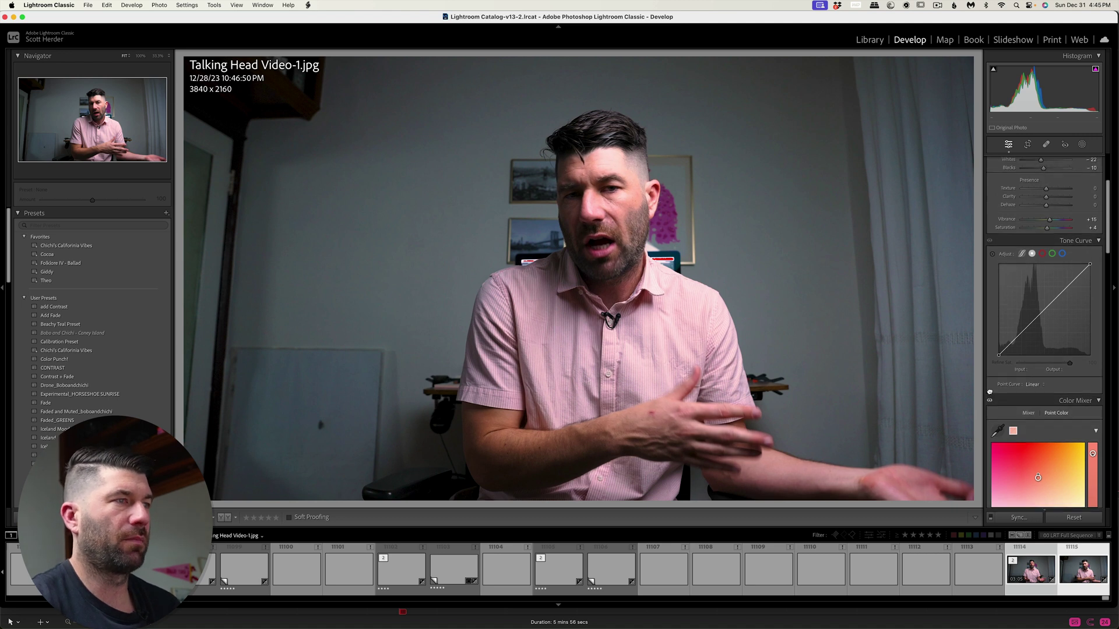
pyautogui.scroll(1, 989, 393)
pyautogui.press('super+z')
pyautogui.click(997, 260)
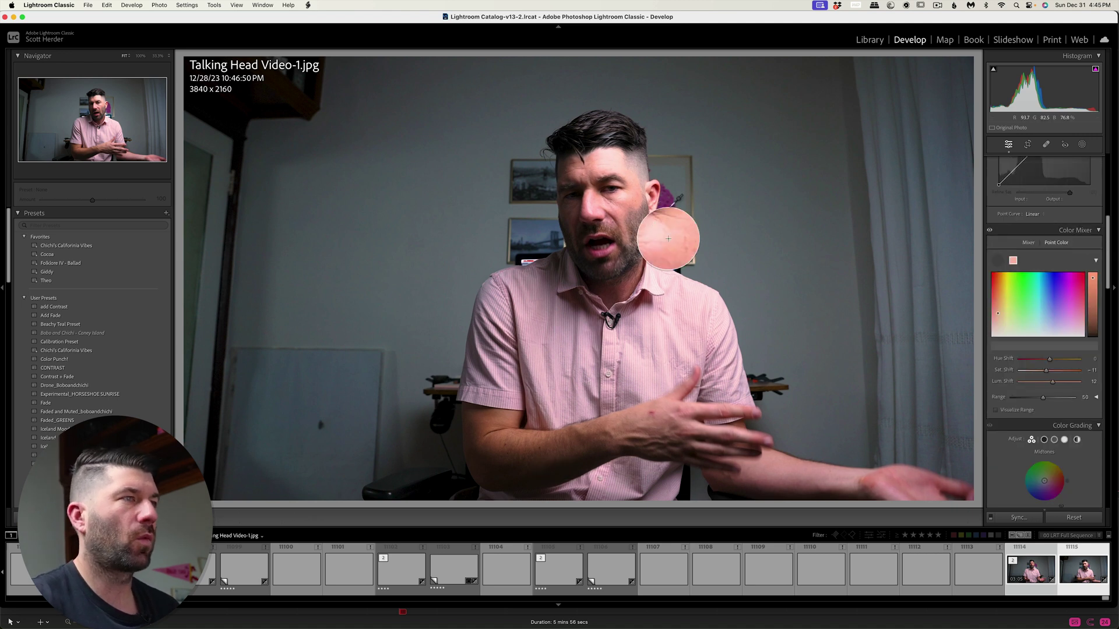
pyautogui.click(676, 228)
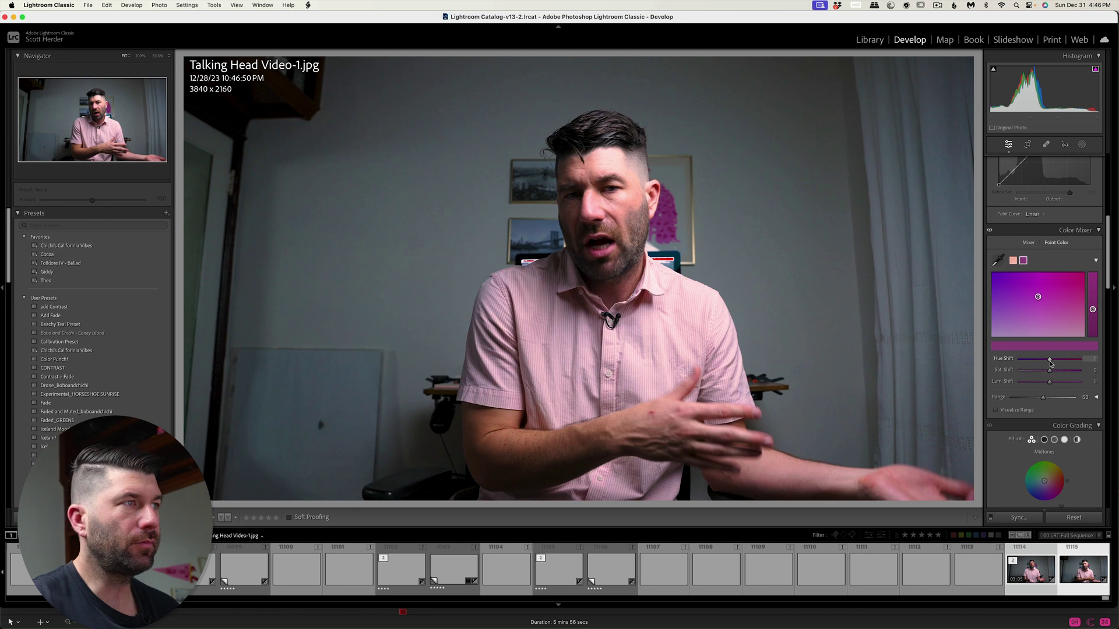
pyautogui.moveTo(1050, 373)
pyautogui.mouseDown()
pyautogui.moveTo(1030, 376)
pyautogui.moveTo(1091, 371)
pyautogui.moveTo(1039, 378)
pyautogui.mouseUp()
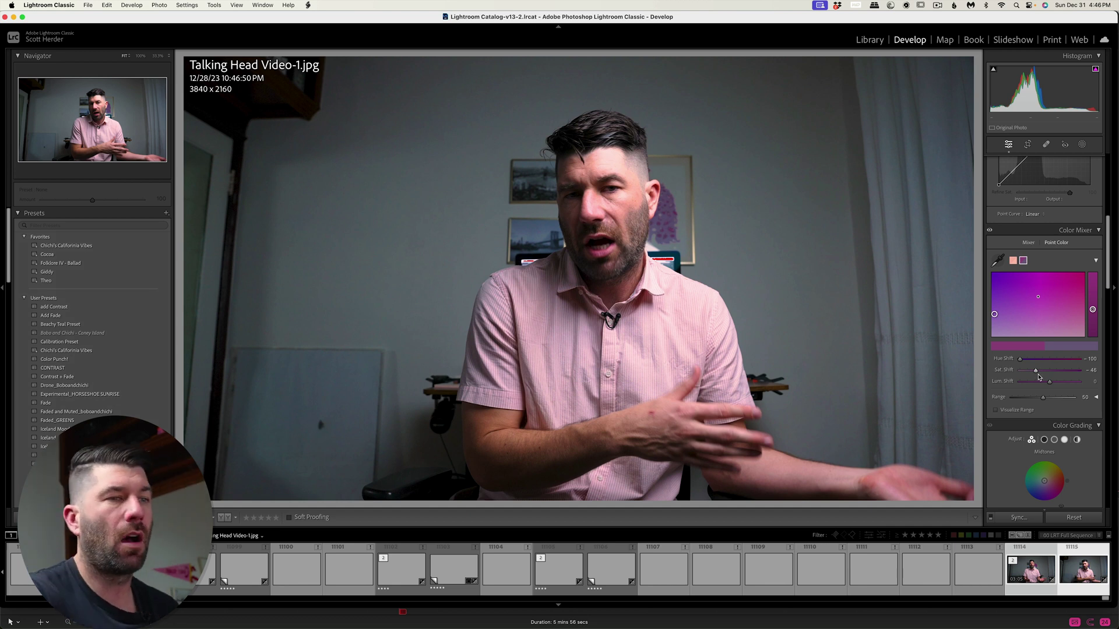
pyautogui.scroll(-5, 1043, 420)
pyautogui.scroll(-5, 1032, 417)
pyautogui.scroll(-5, 1025, 414)
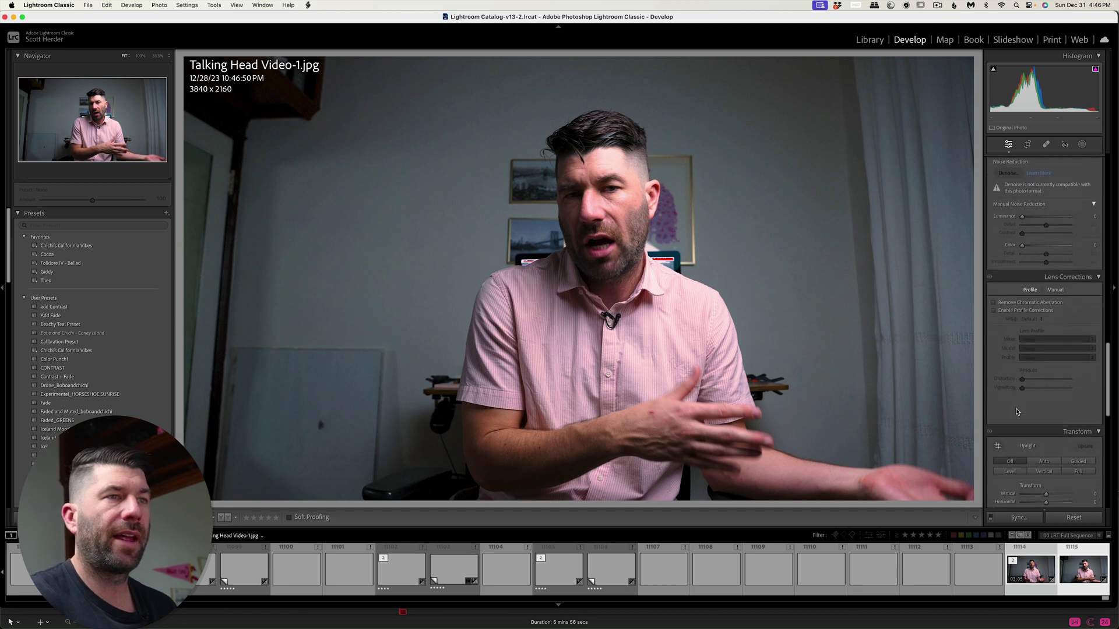
pyautogui.scroll(-3, 1017, 413)
pyautogui.scroll(-5, 1020, 425)
pyautogui.scroll(-5, 1031, 454)
pyautogui.scroll(-4, 1043, 489)
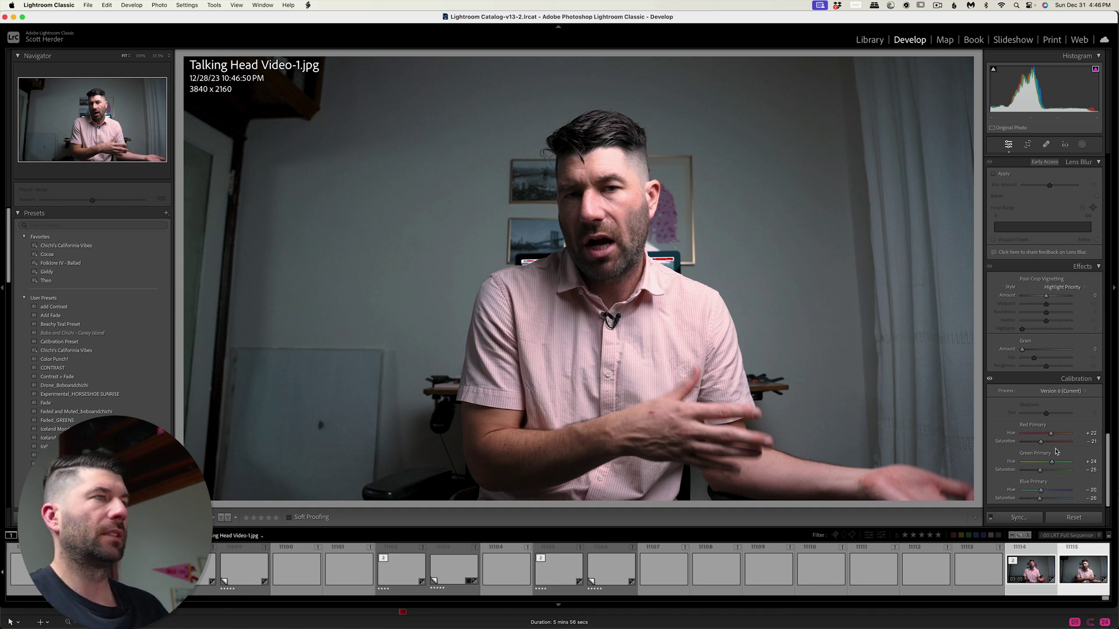
pyautogui.click(1049, 568)
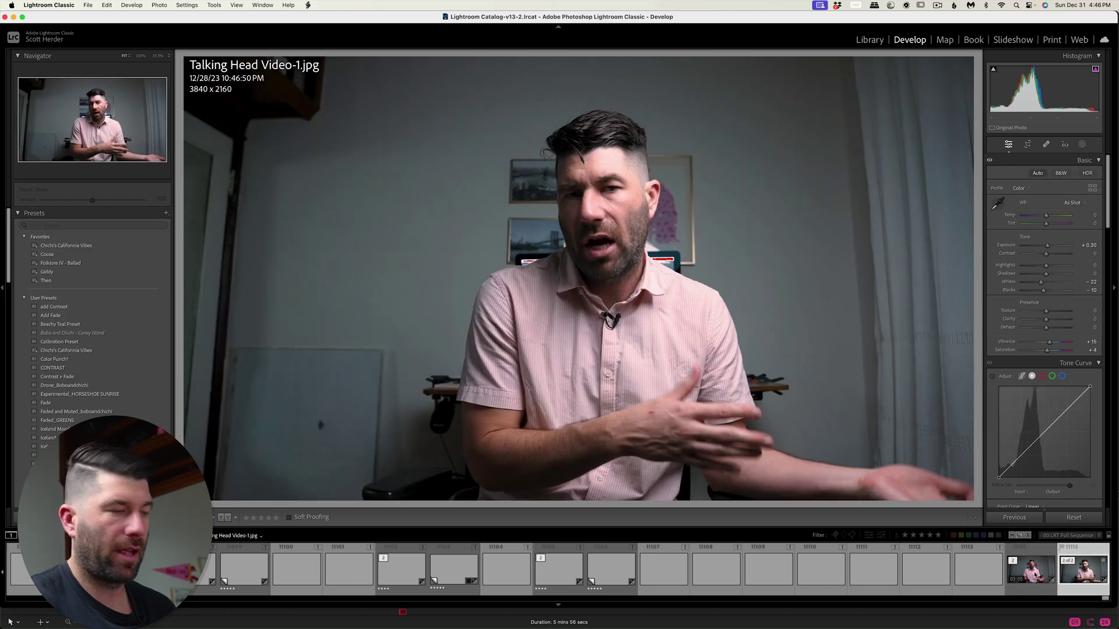
# Synchronize the still frame's Develop settings onto the talking-head video.
pyautogui.click(1035, 575)
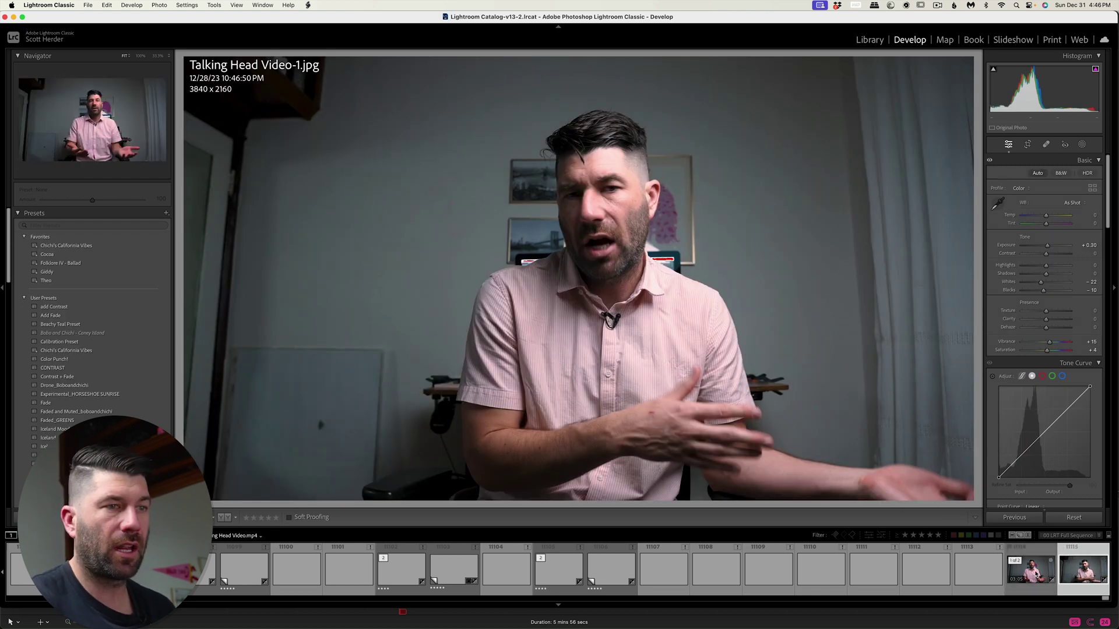
pyautogui.keyDown('shift'); pyautogui.click(1035, 575); pyautogui.keyUp('shift')
pyautogui.click(1019, 517)
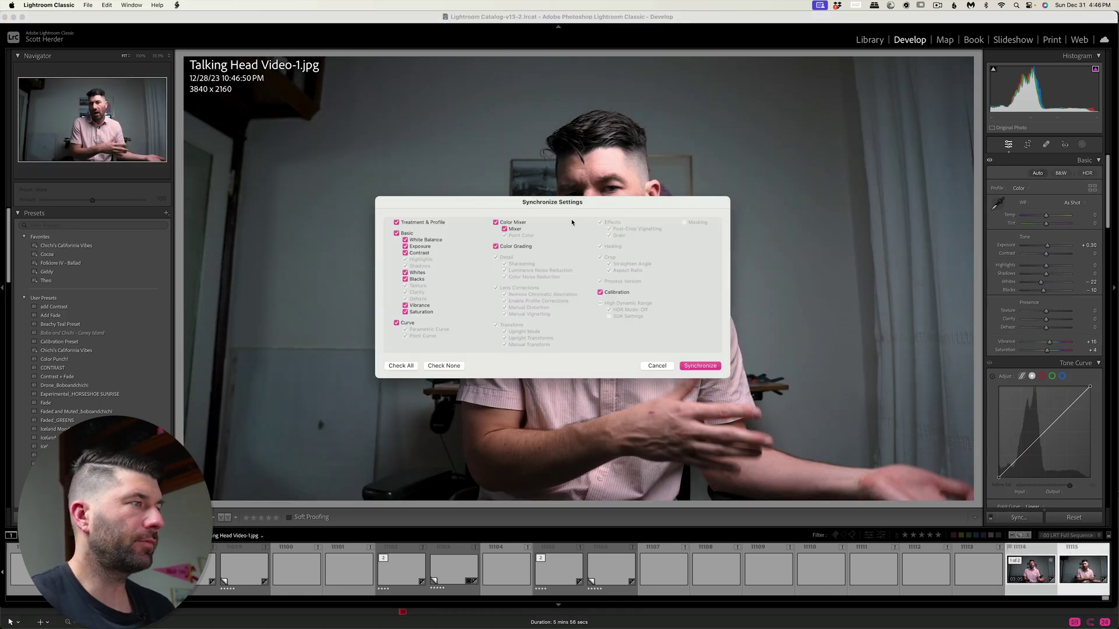
pyautogui.click(718, 365)
# Show the graded video full-size in Library Loupe with only the video selected.
pyautogui.press('g')
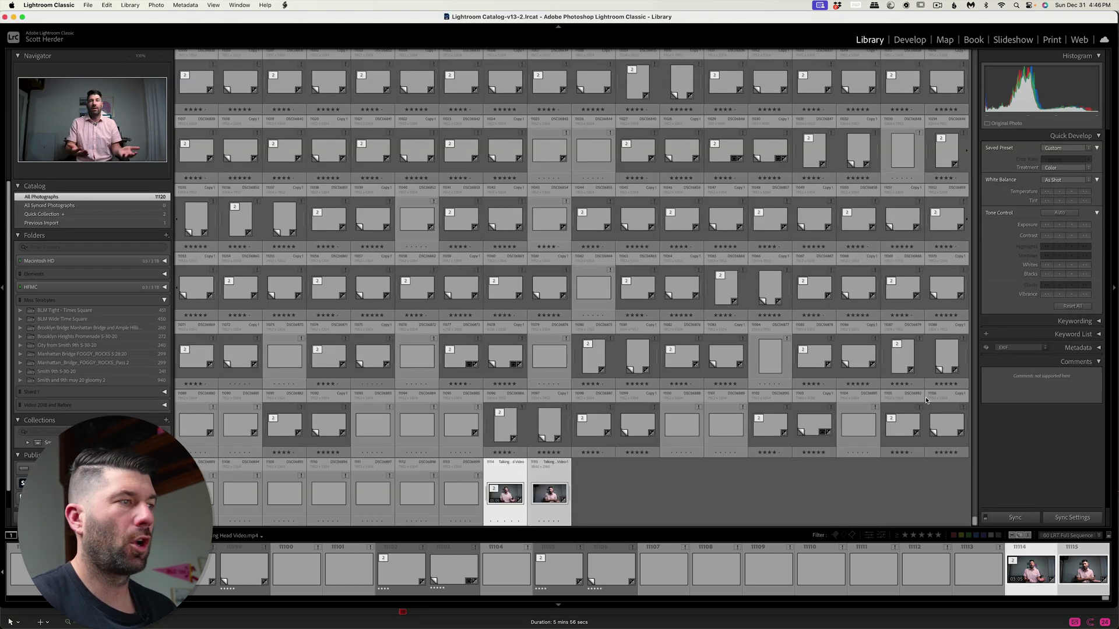
pyautogui.press('e')
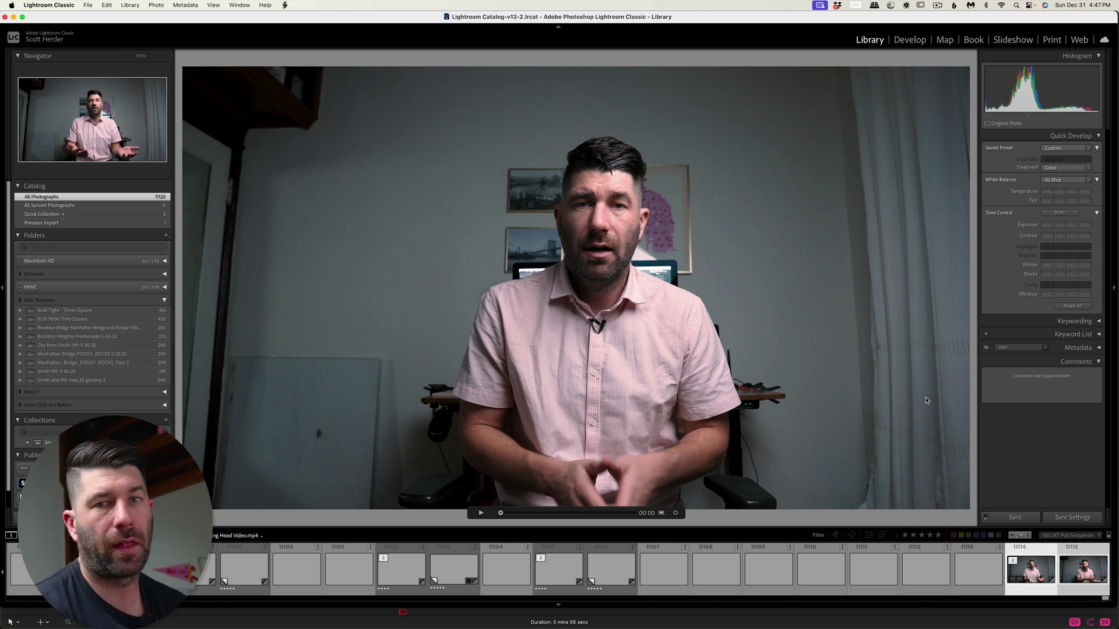
pyautogui.click(1030, 569)
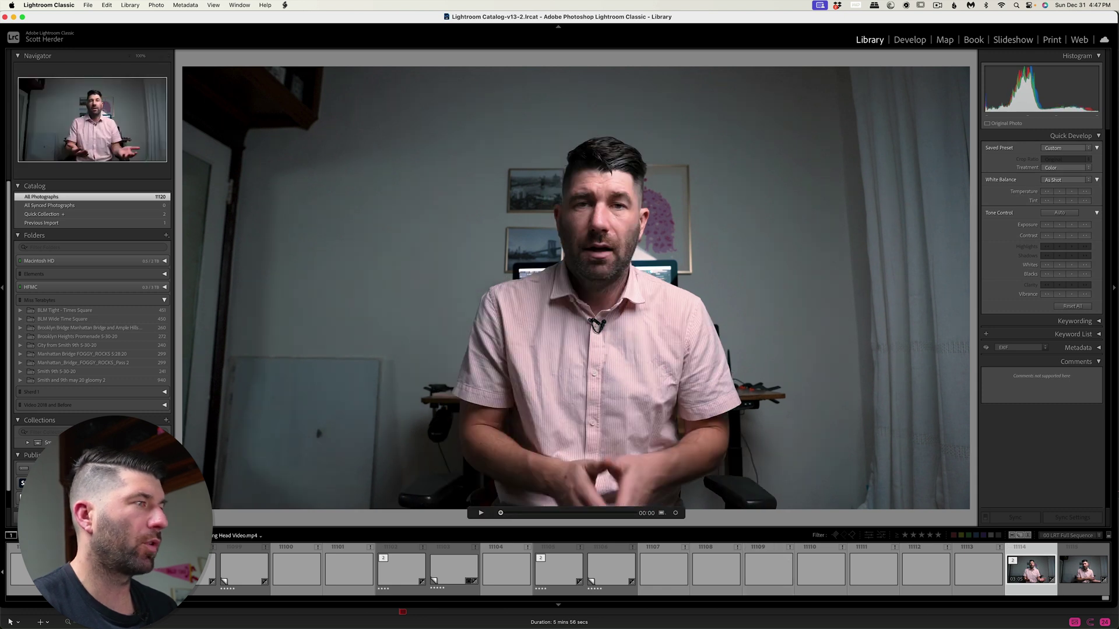
# Open the Export dialog for the talking-head video with Cmd+Shift+E.
pyautogui.press('super+shift+e')
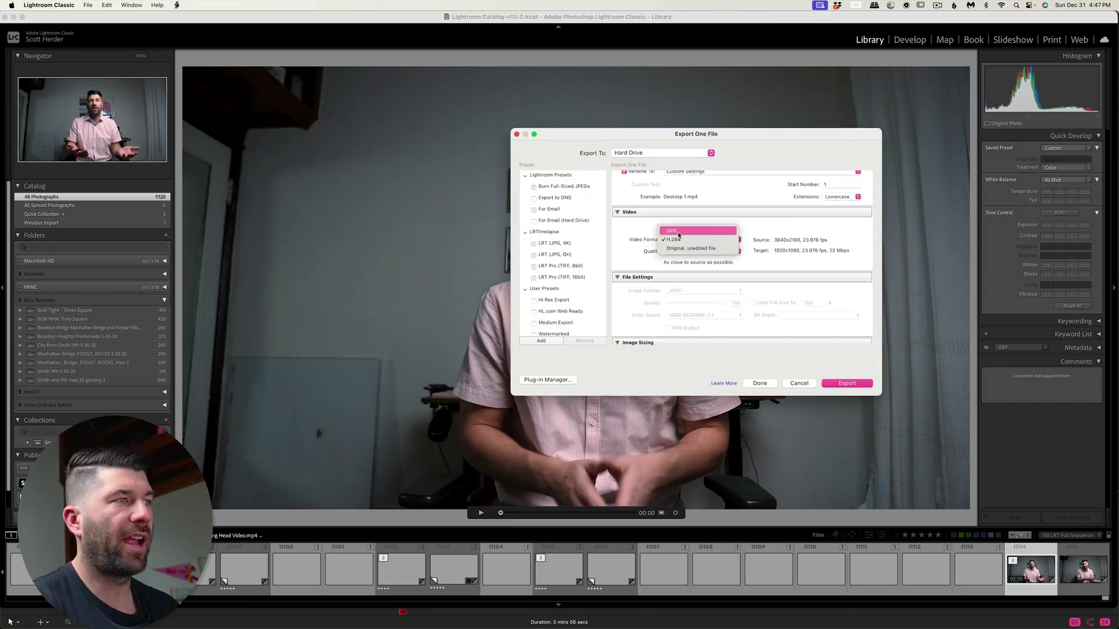